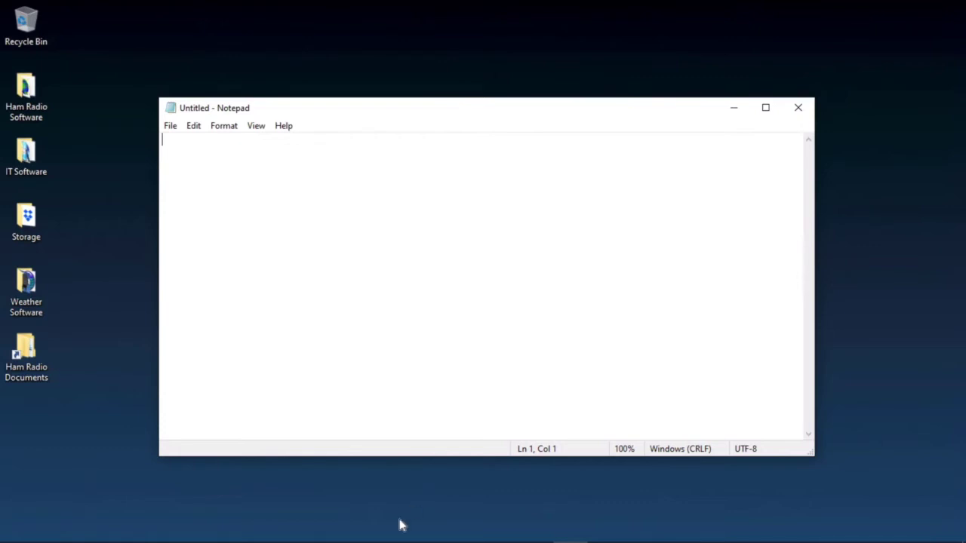
- Open the CAT7200 documentation page in Chrome and read through its installation and port configuration instructions
mouse_move(270, 540)
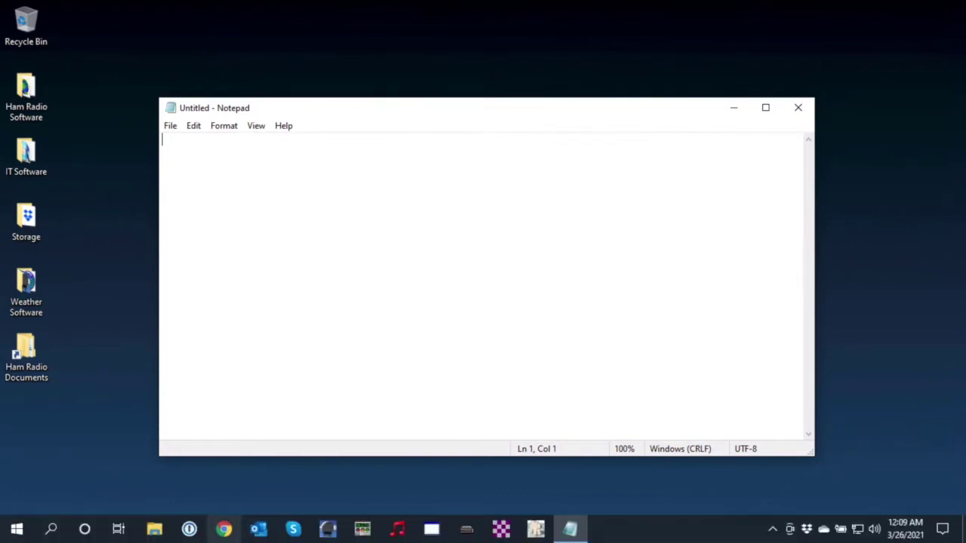
click(224, 532)
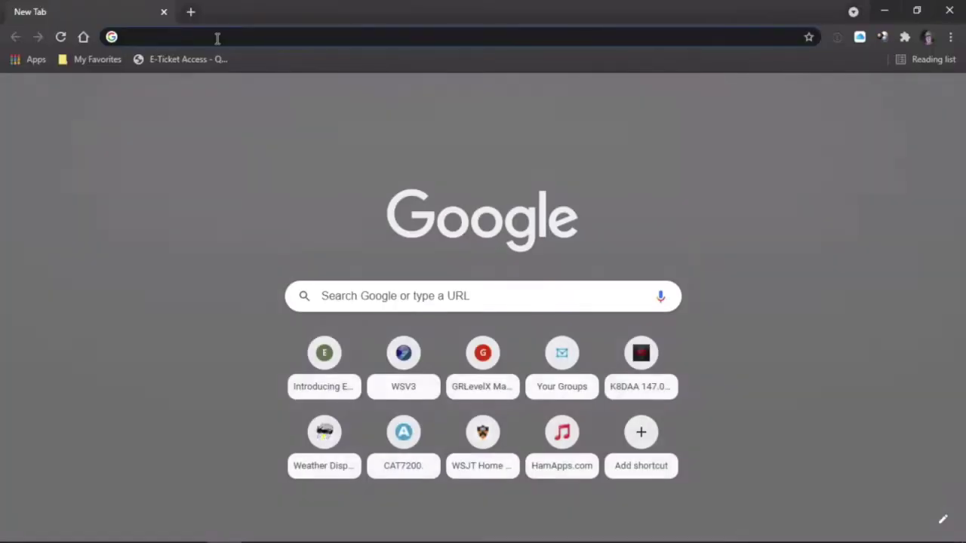
text(ca)
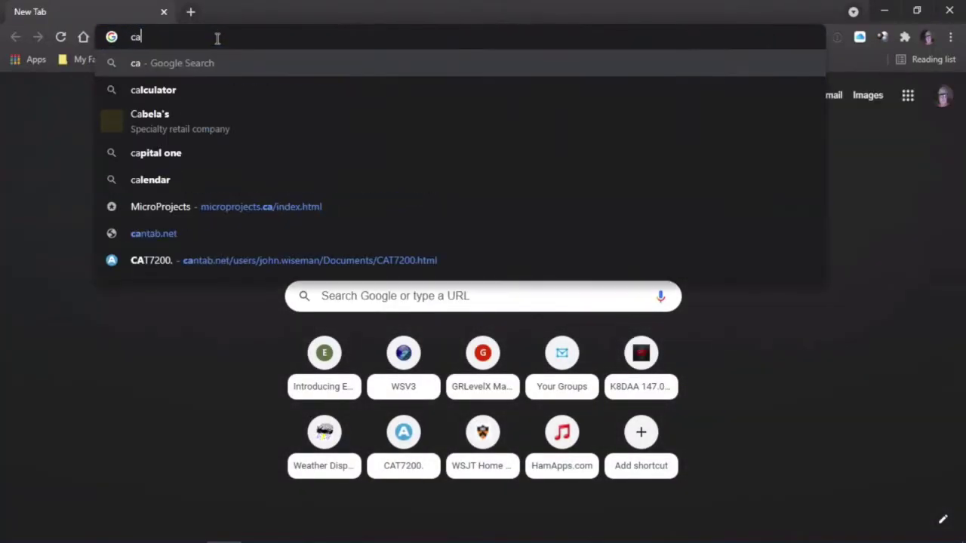
text(t7200)
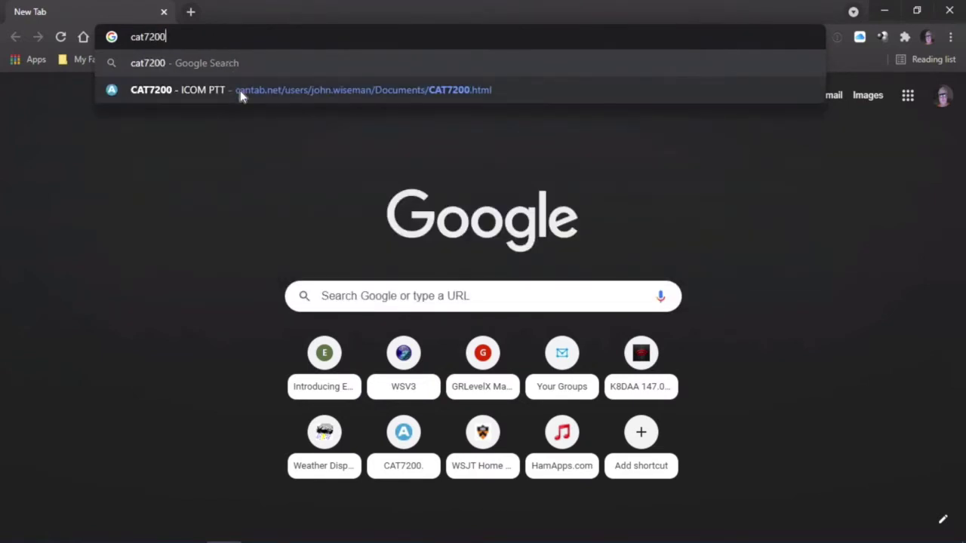
click(241, 92)
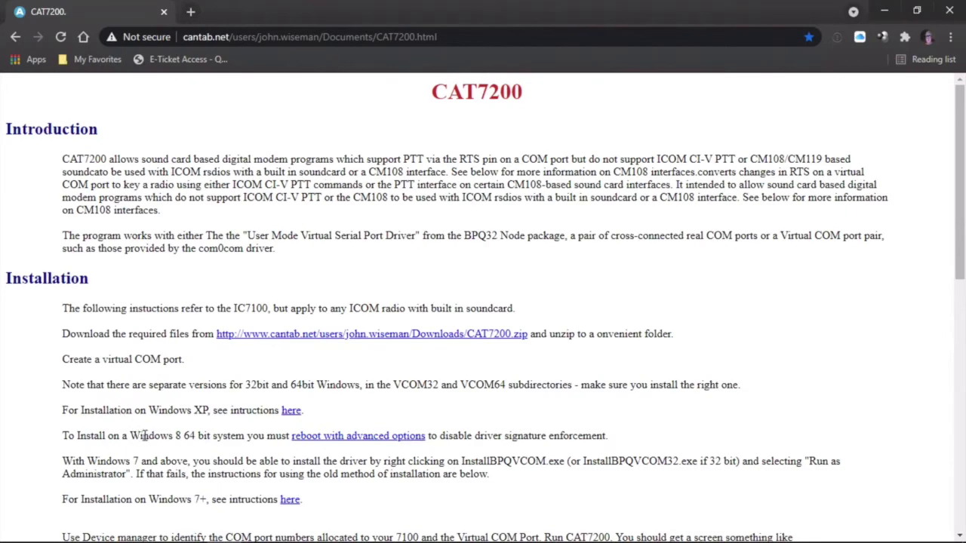
scroll(179, 455, down, 1)
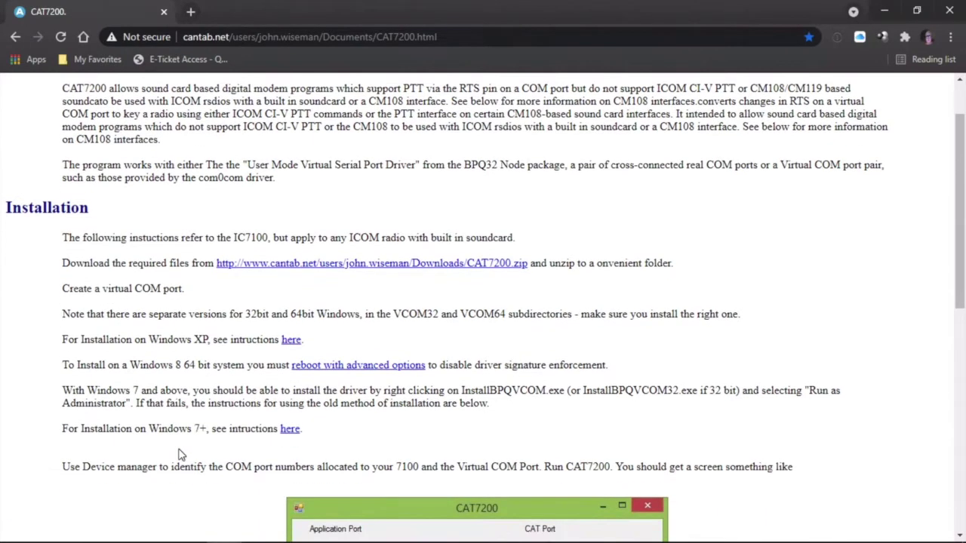
scroll(179, 453, down, 1)
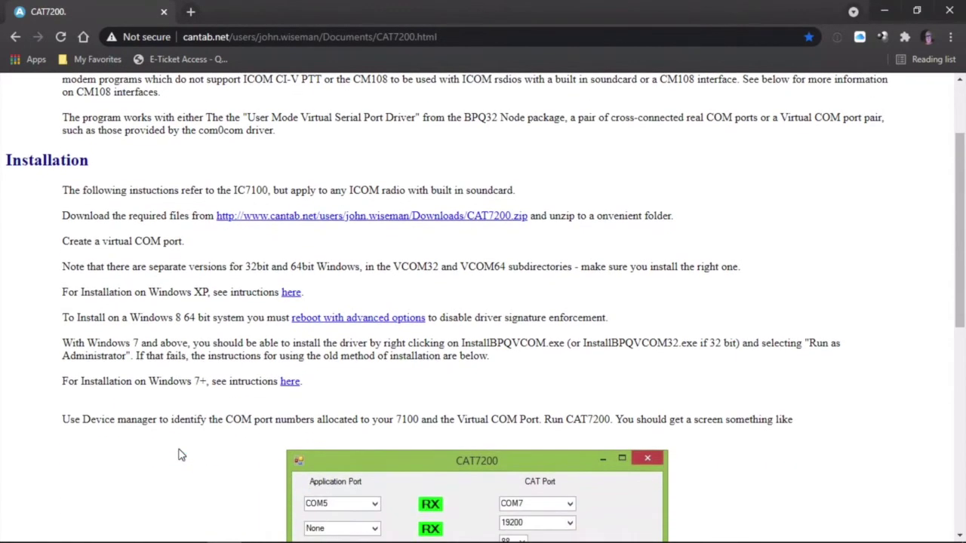
scroll(179, 455, down, 5)
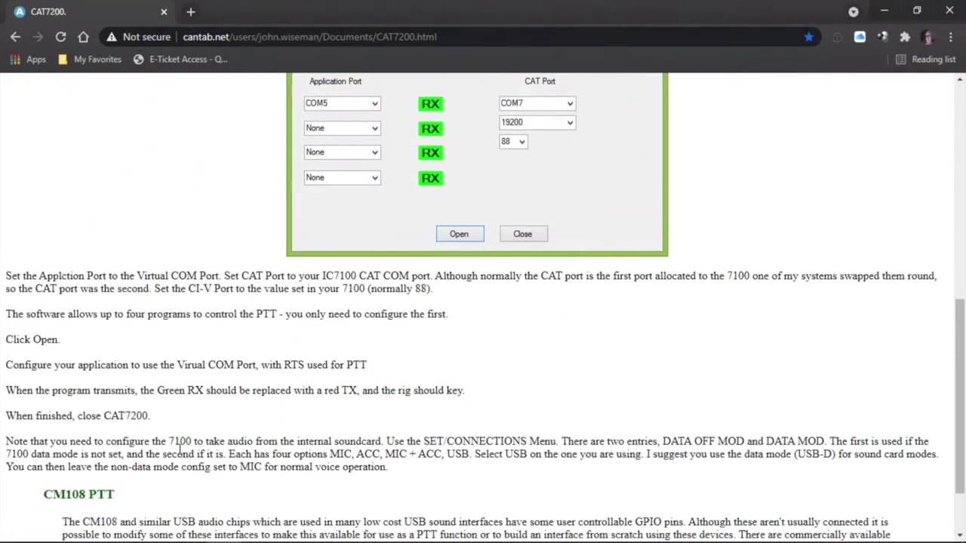
scroll(180, 451, down, 1)
scroll(180, 451, down, 1)
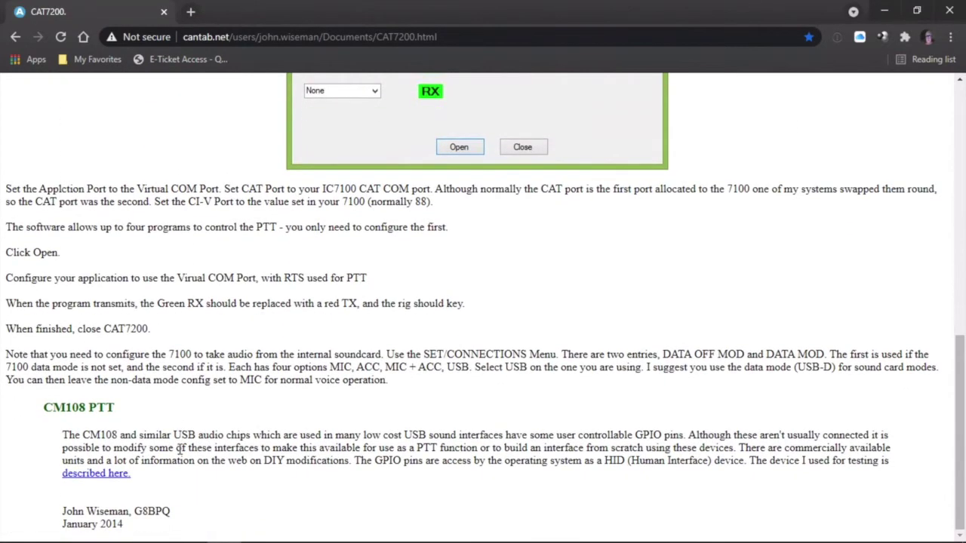
scroll(180, 451, up, 8)
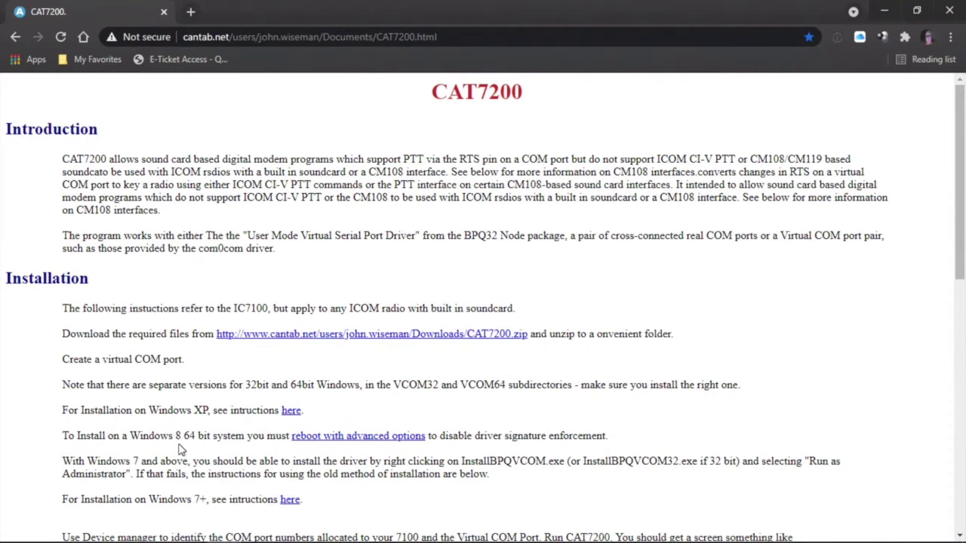
- Look up the Windows installer on the EchoLink website's download page and close the browser
click(298, 40)
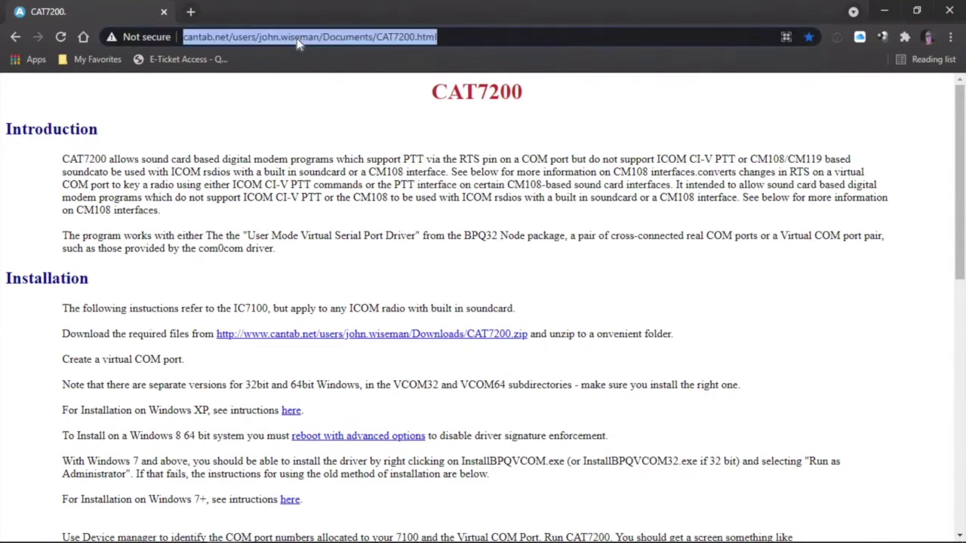
text(echo)
key(Return)
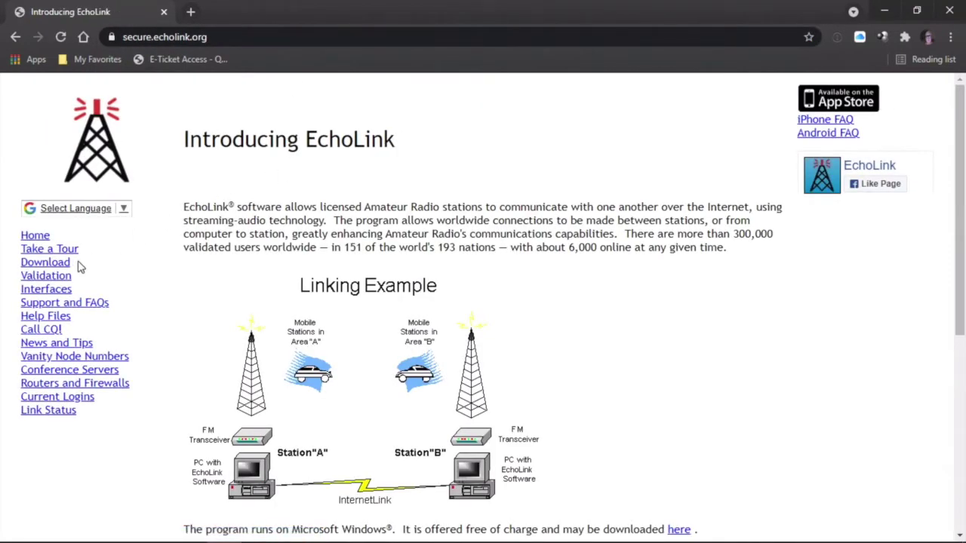
click(55, 265)
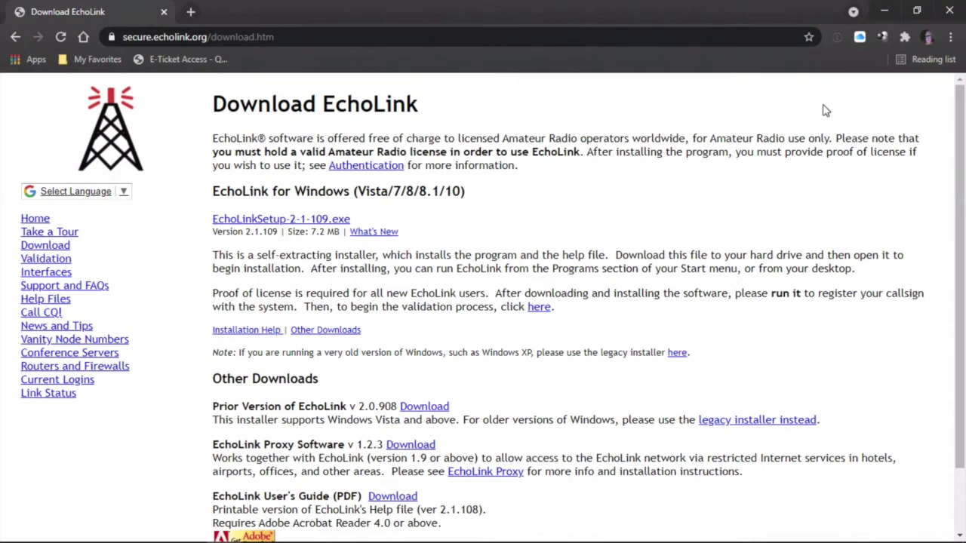
click(952, 10)
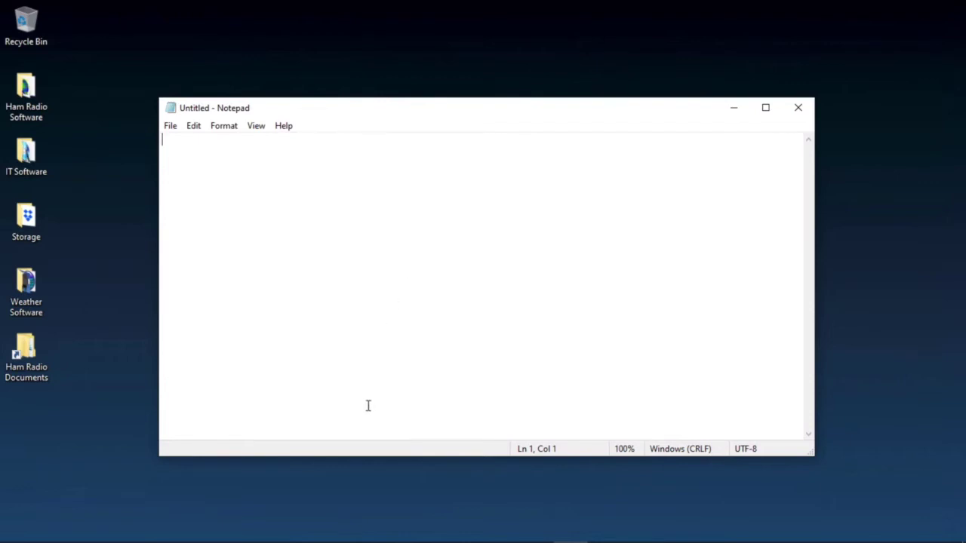
- Start CAT7200 and open its configured ports, and open the Ham Radio Software folder on the desktop
click(431, 530)
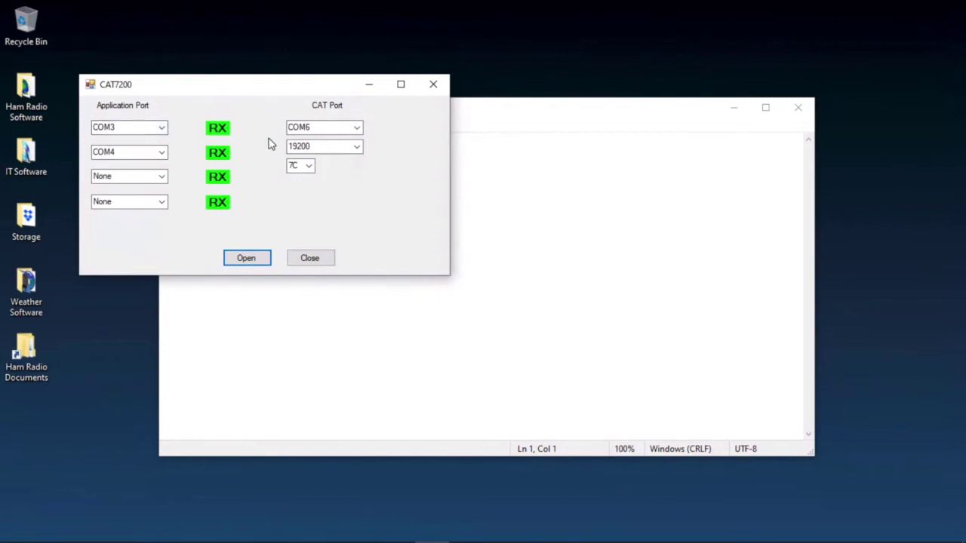
click(243, 262)
mouse_move(363, 532)
double_click(25, 89)
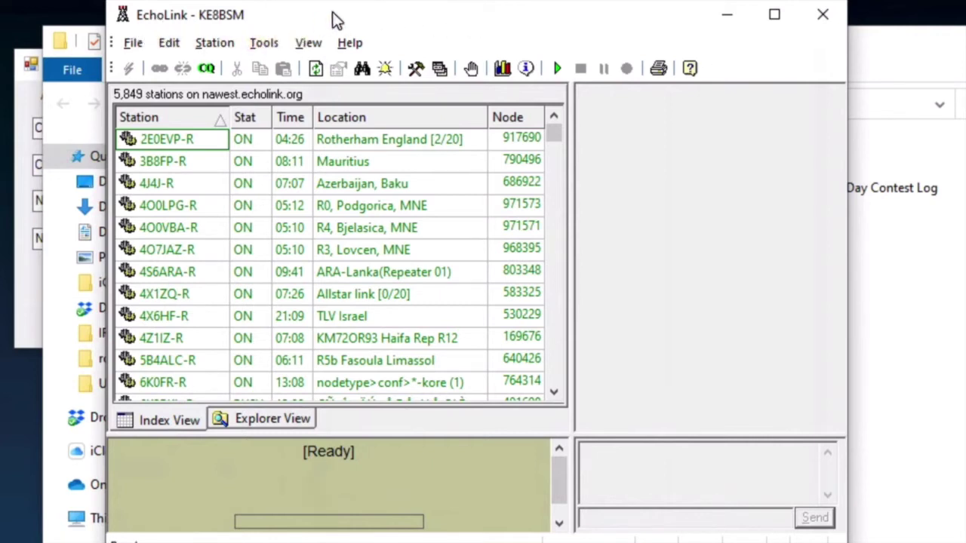
- In EchoLink's system setup, append -L to the station callsign and set the mode to Sysop
click(267, 43)
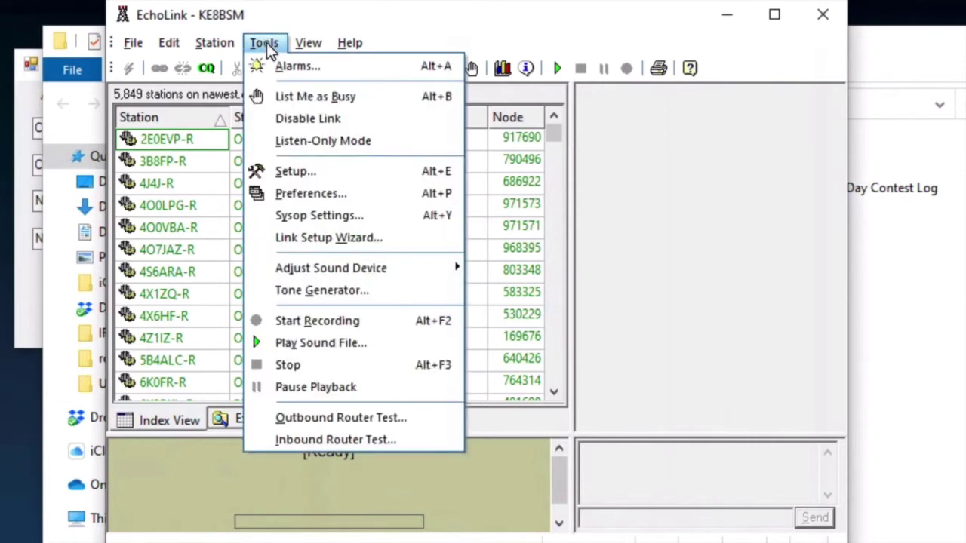
click(338, 171)
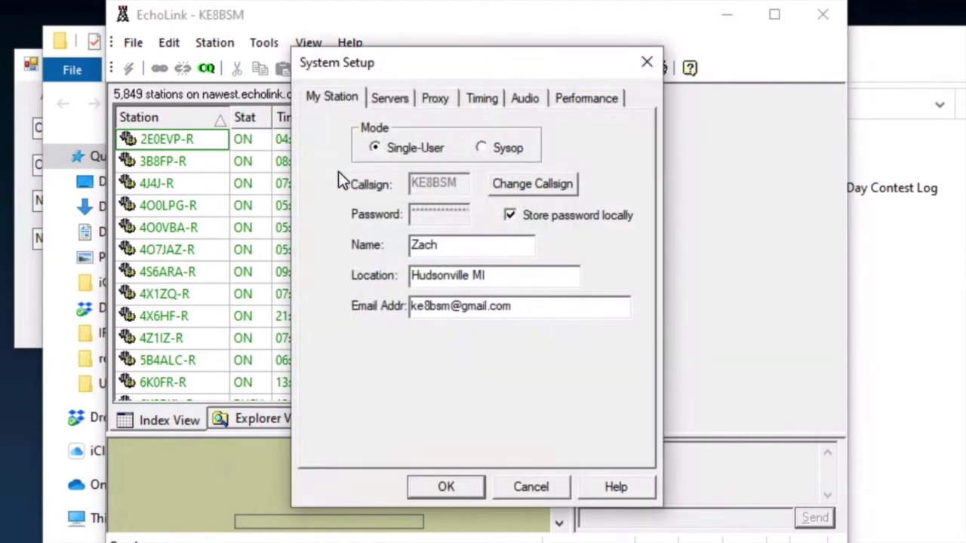
click(515, 185)
click(550, 336)
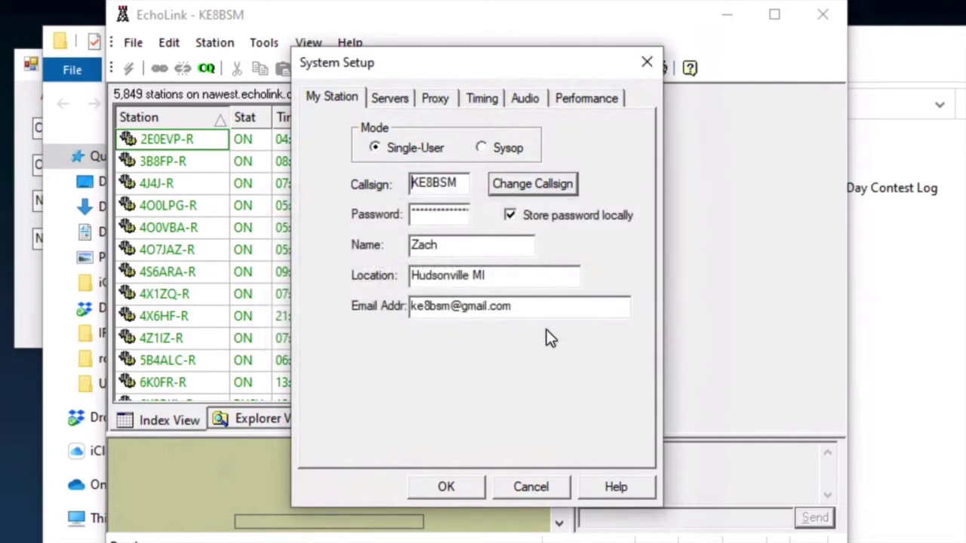
click(468, 183)
text(-L)
click(496, 152)
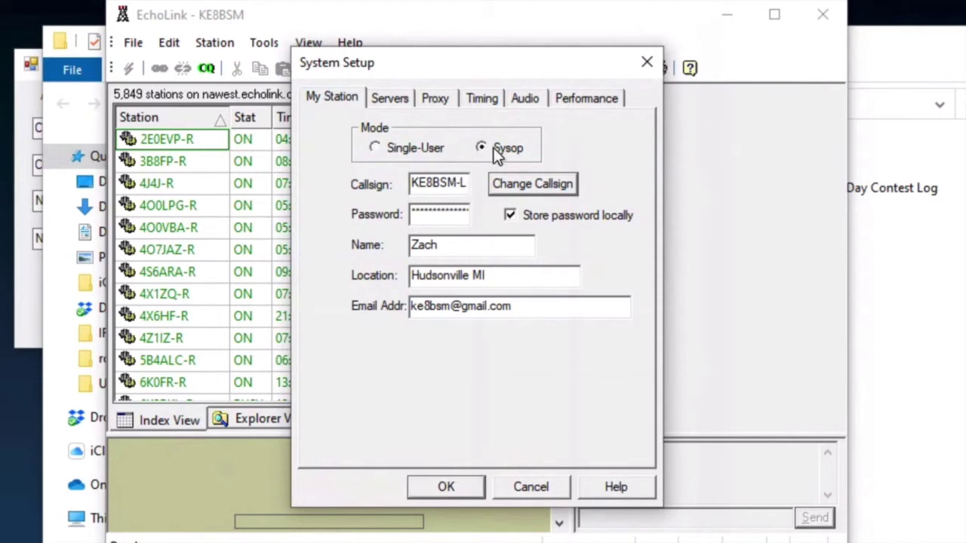
click(443, 490)
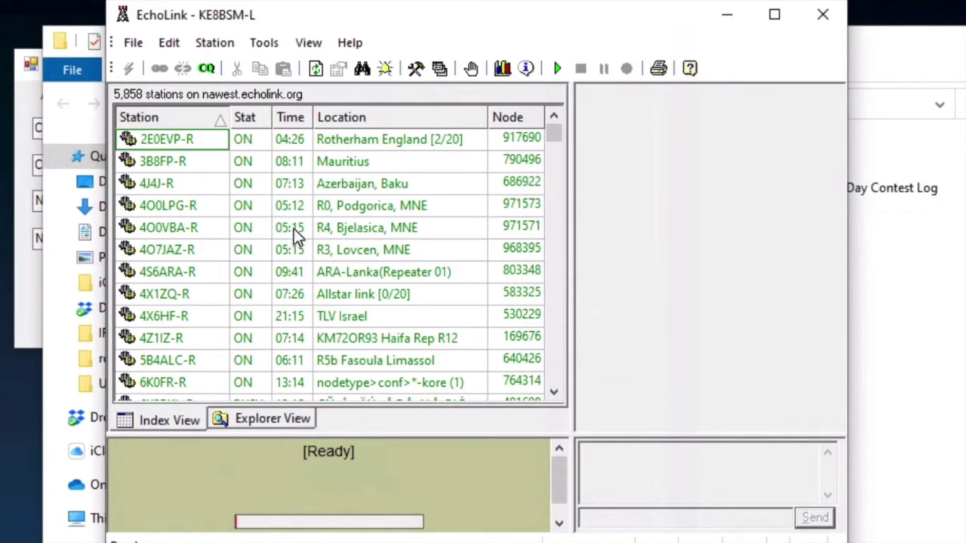
- Check the Sysop transmit-control PTT settings and available serial ports against the application ports in CAT7200
click(267, 46)
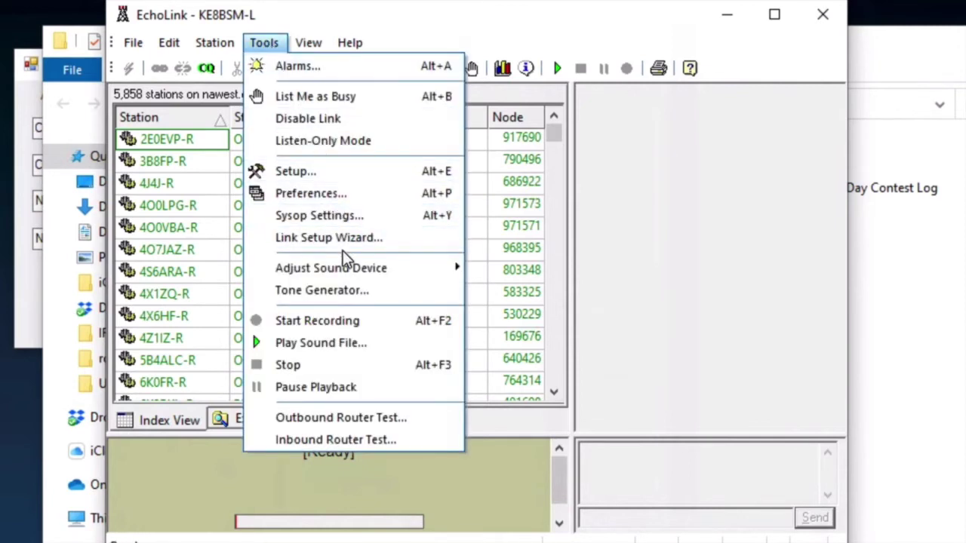
click(381, 215)
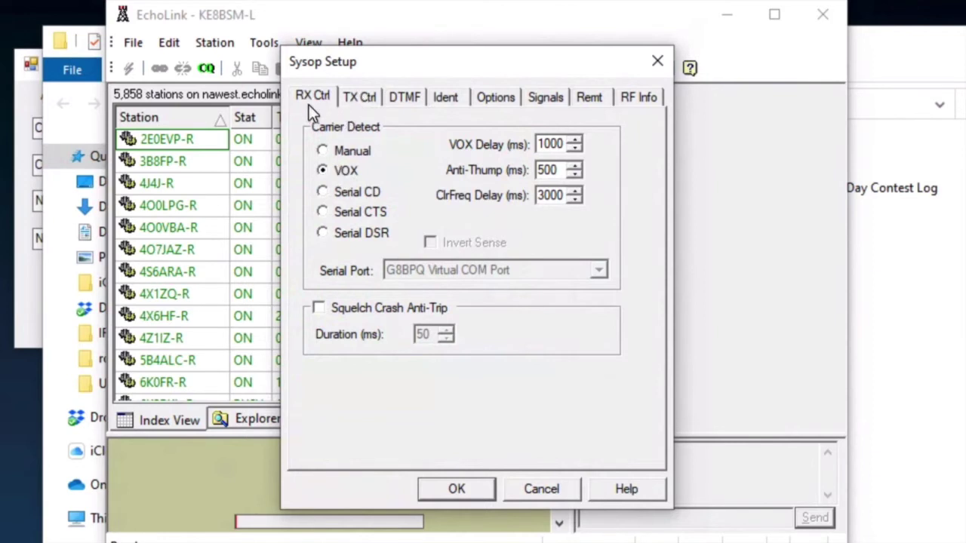
click(368, 99)
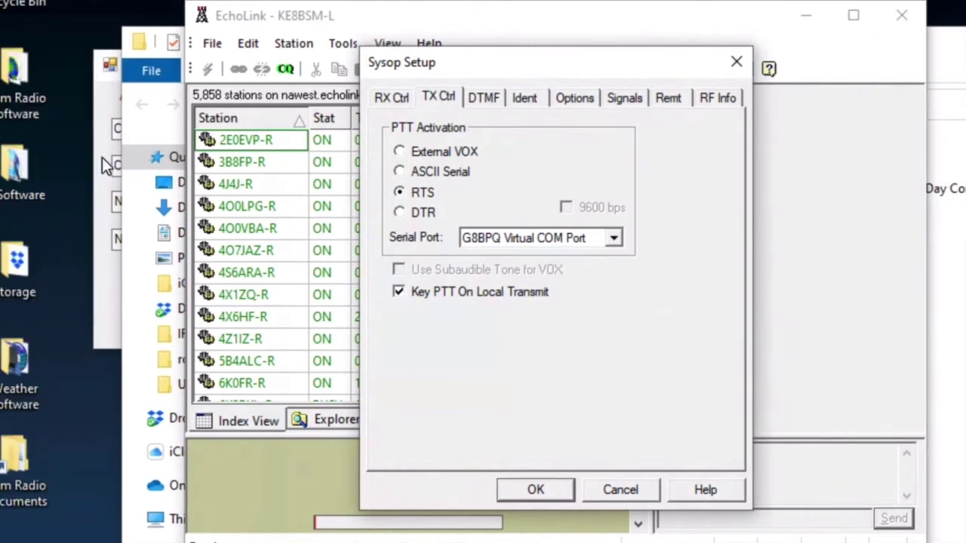
click(101, 156)
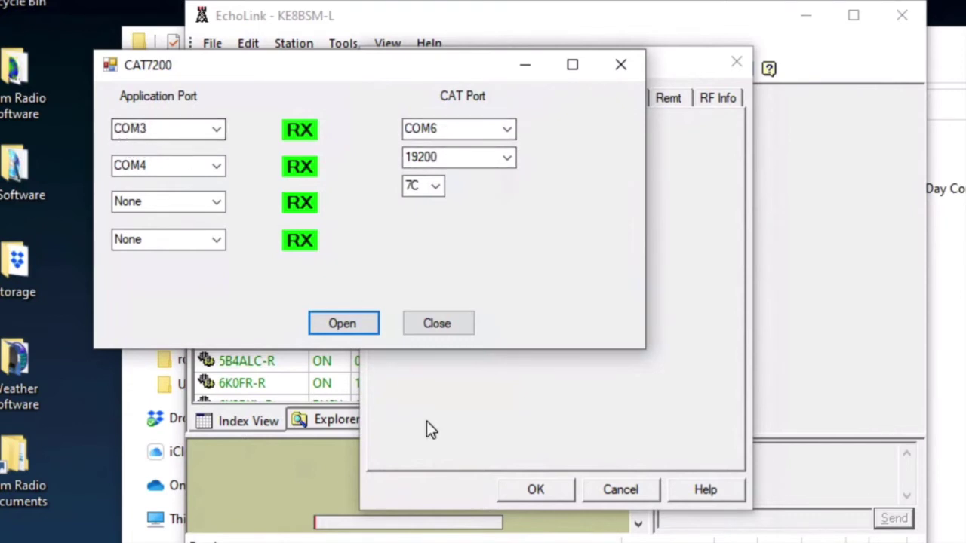
click(477, 434)
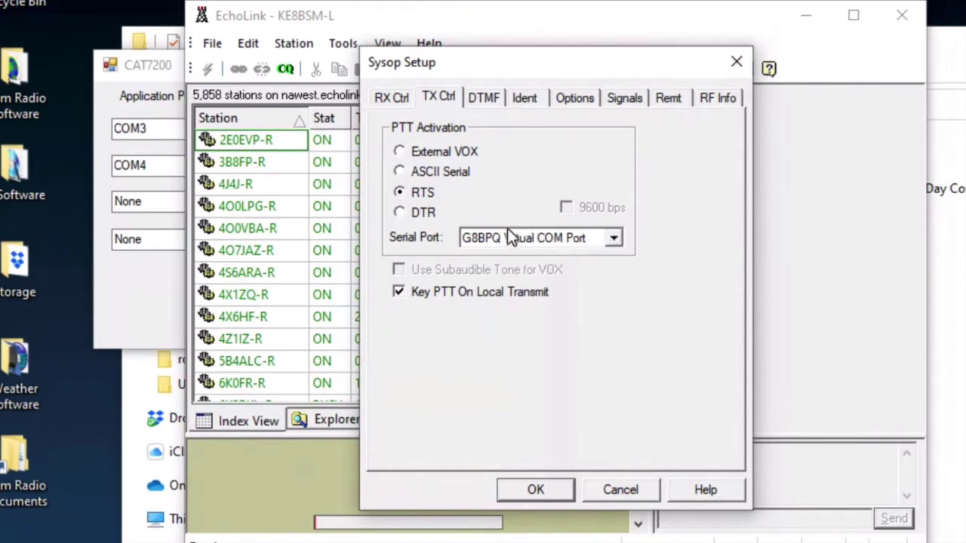
click(616, 237)
scroll(577, 268, down, 3)
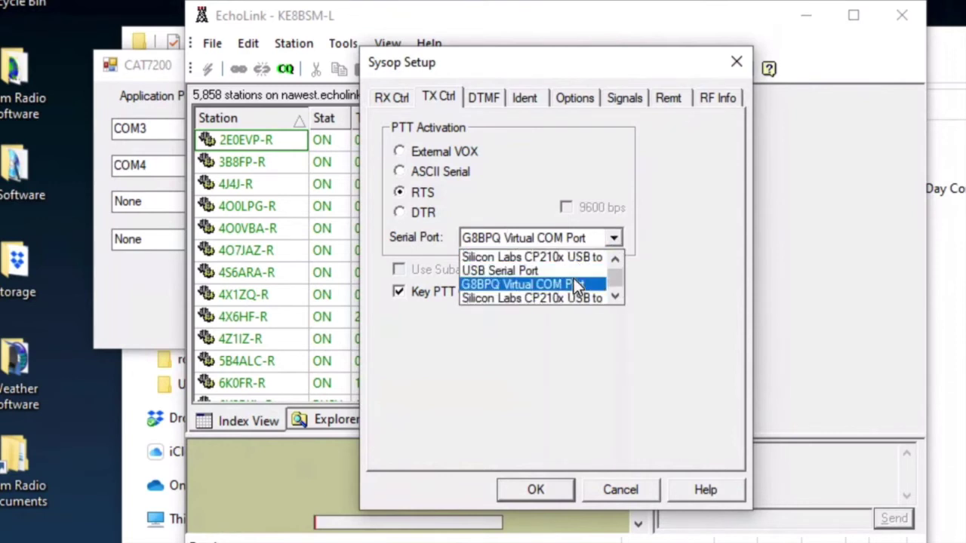
scroll(581, 272, up, 2)
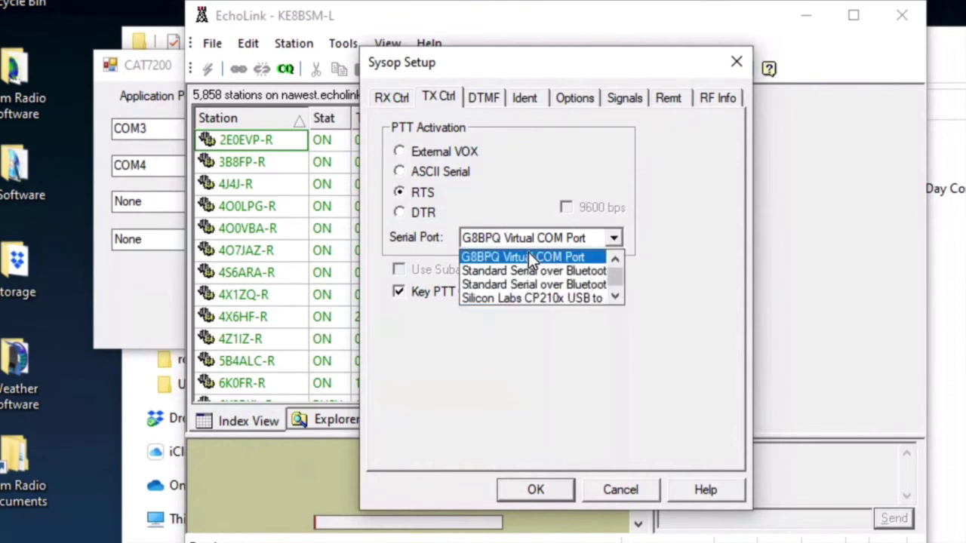
click(700, 255)
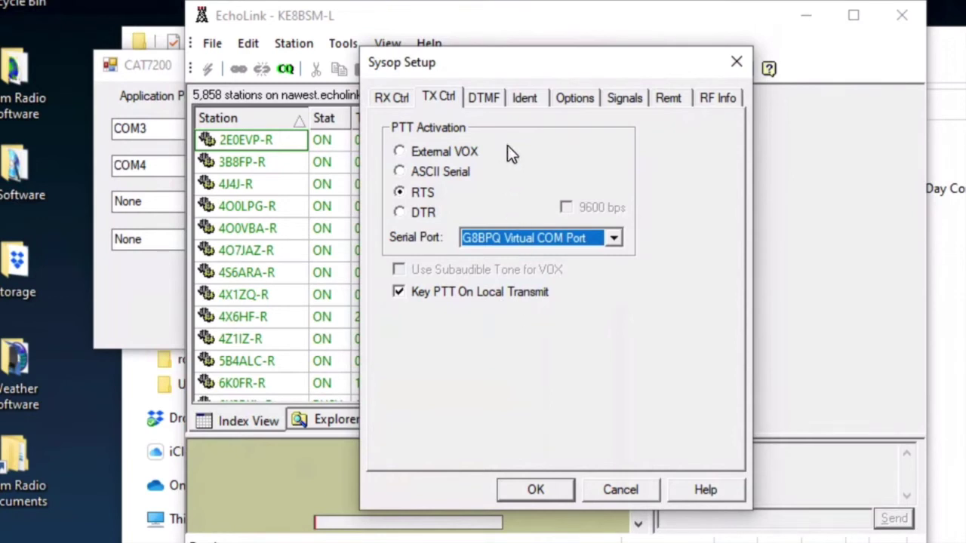
- Append -L to the spoken-voice station identification callsign and save the Sysop settings
click(492, 99)
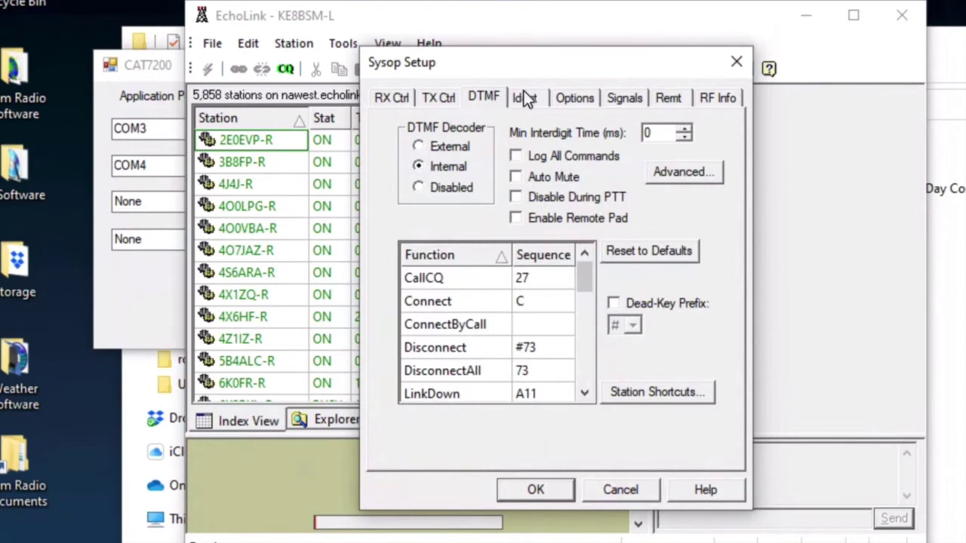
click(527, 99)
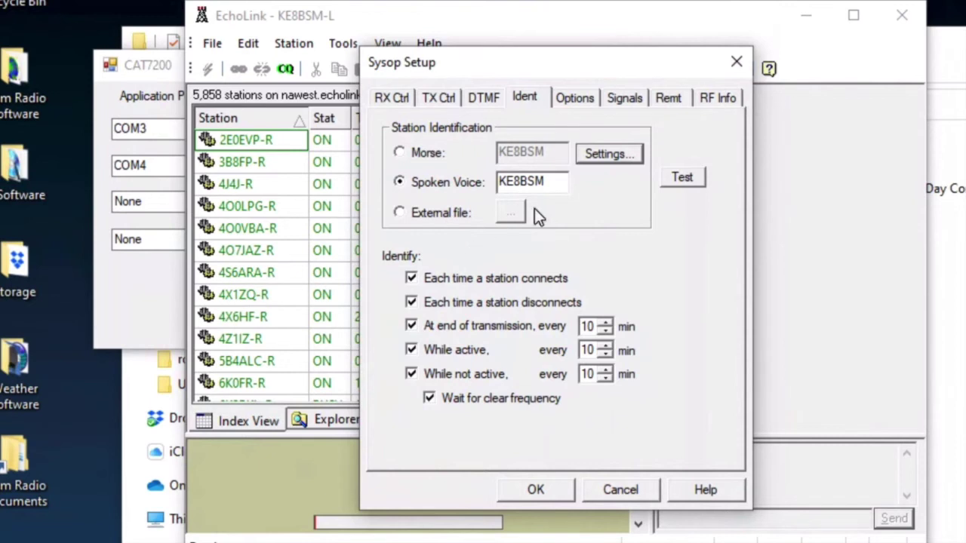
click(562, 183)
text(-L)
click(578, 100)
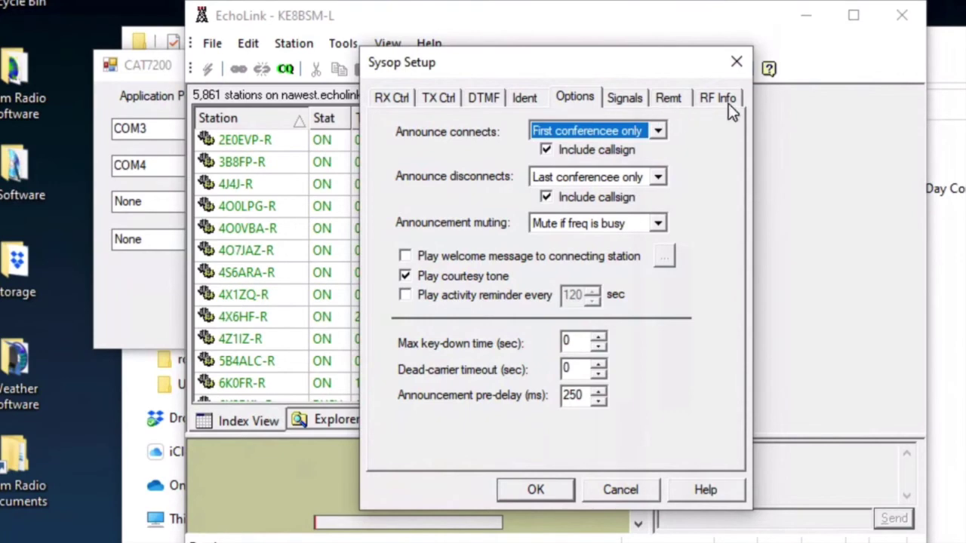
click(521, 489)
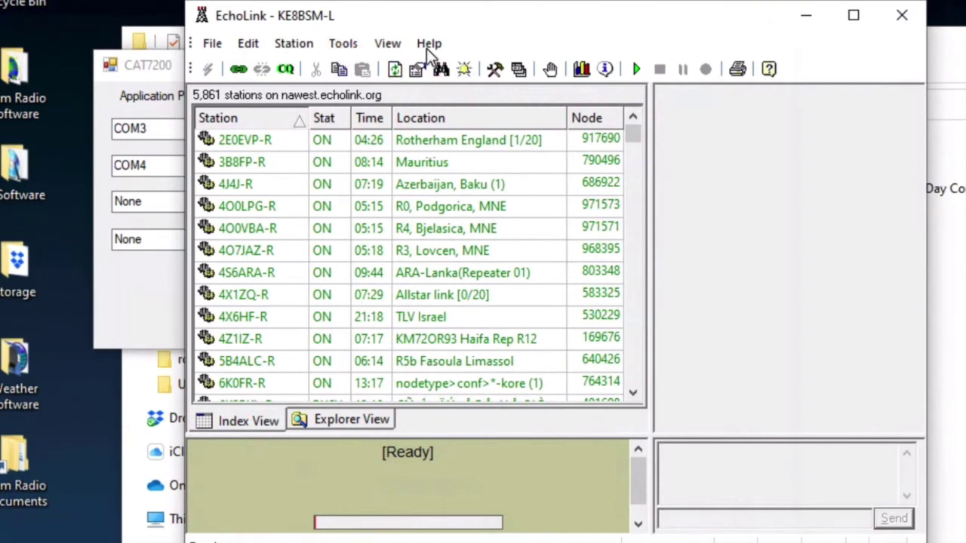
- Check the audio input and output devices in EchoLink's system setup and accept the settings
click(344, 45)
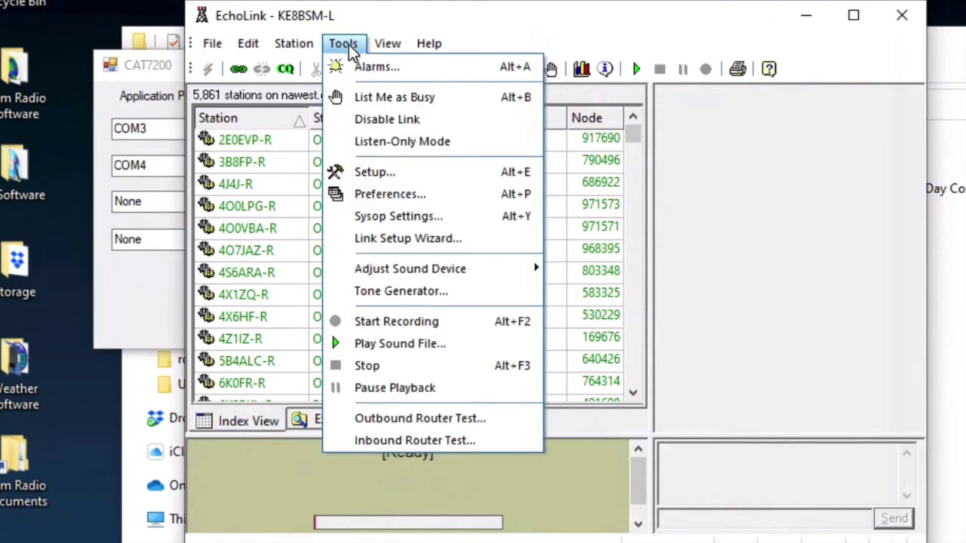
click(420, 179)
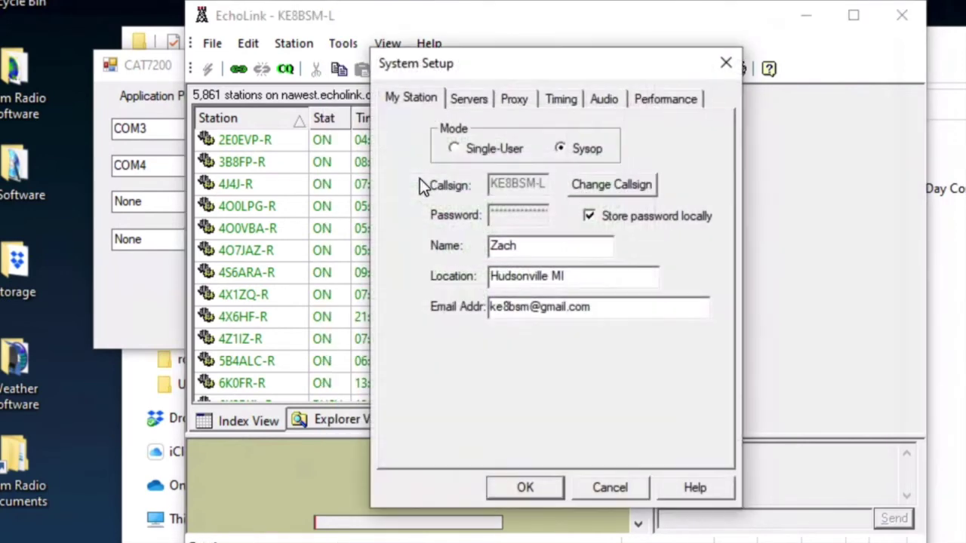
click(608, 99)
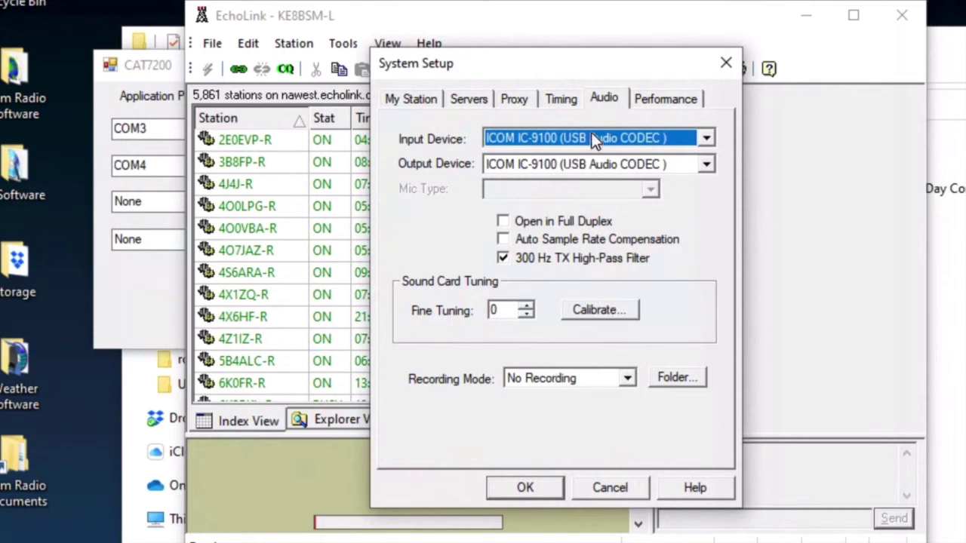
click(510, 490)
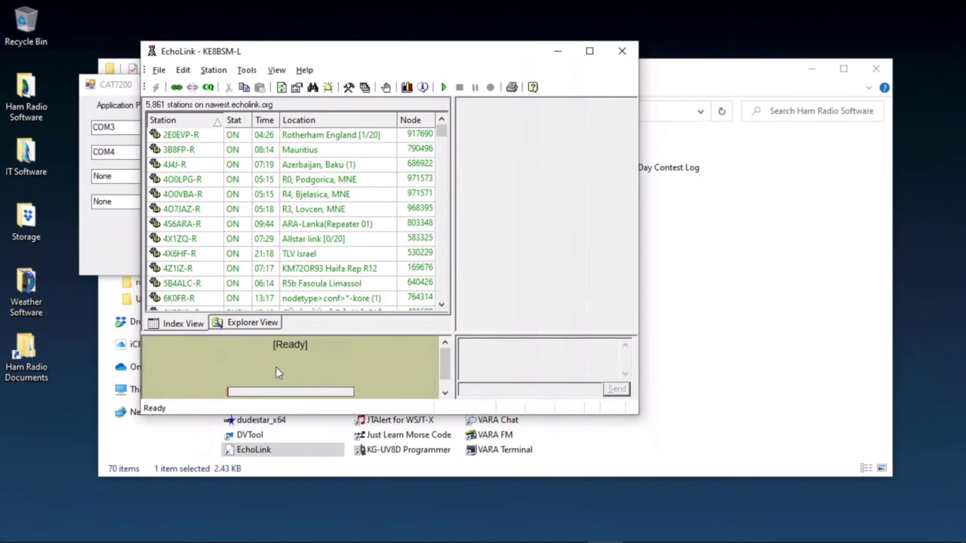
- Open the Windows Sound settings through Control Panel and show the recording devices
click(54, 531)
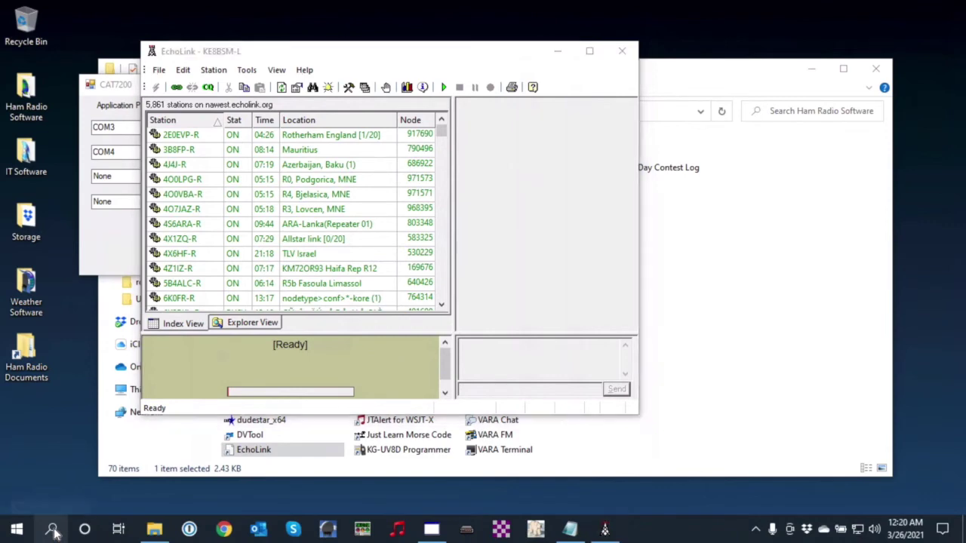
text(contro)
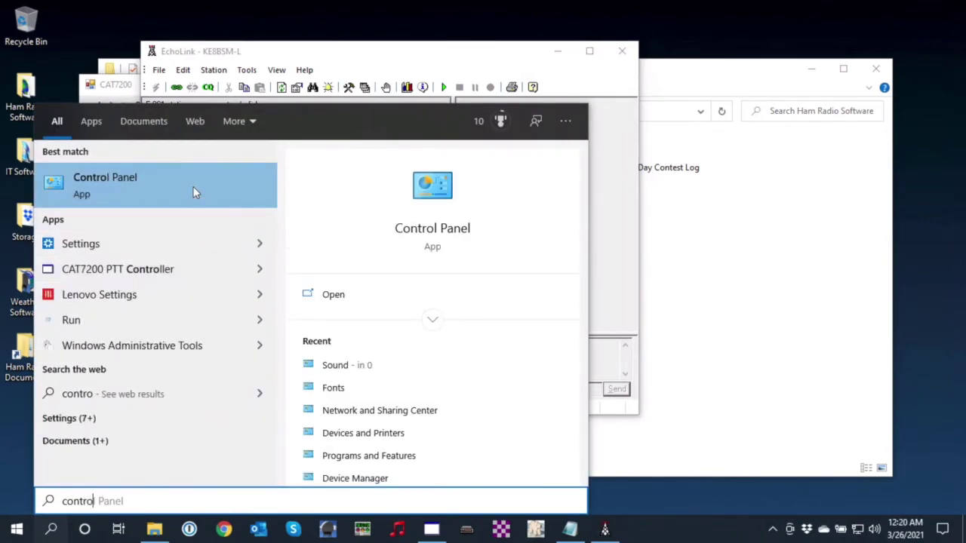
click(193, 193)
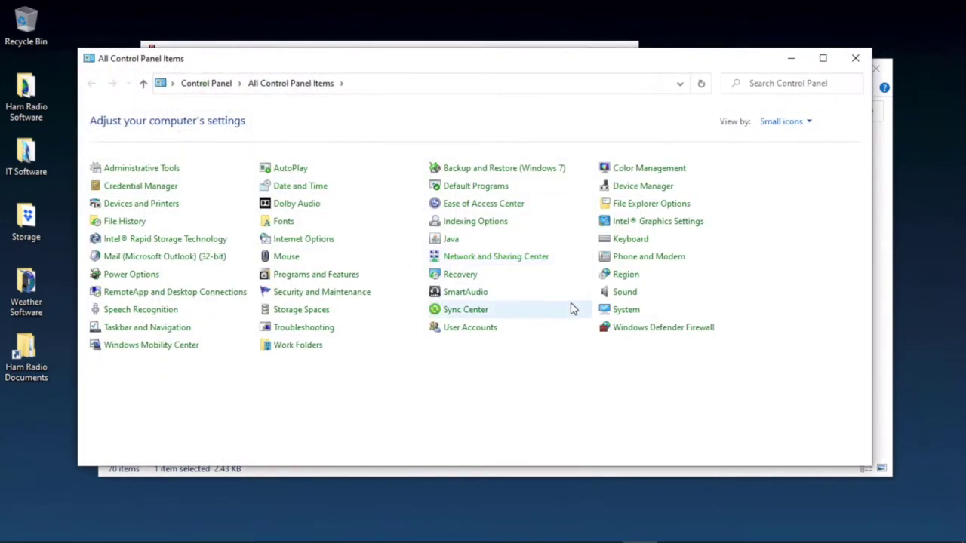
click(629, 298)
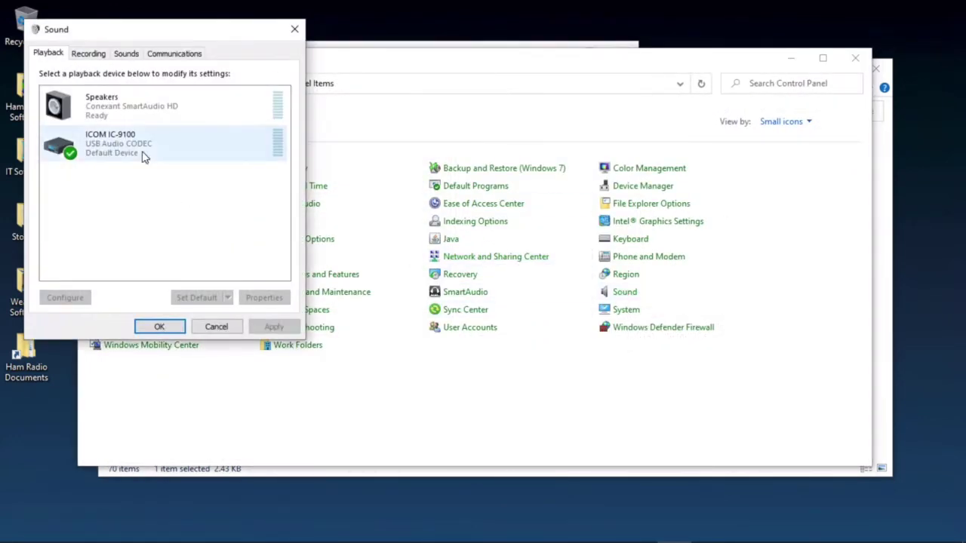
click(84, 60)
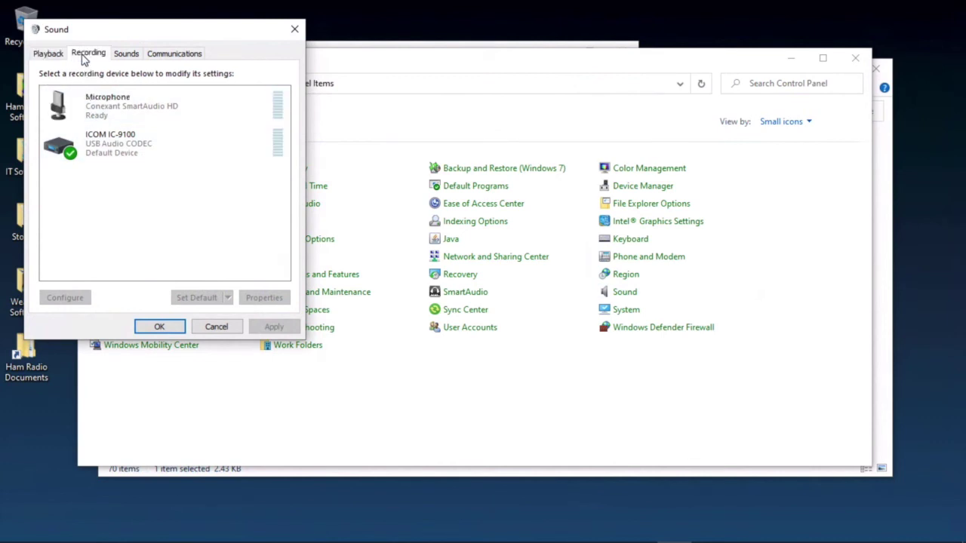
- Set the microphone level of the ICOM IC-9100 recording device to 60, keeping percentage as the unit
double_click(122, 147)
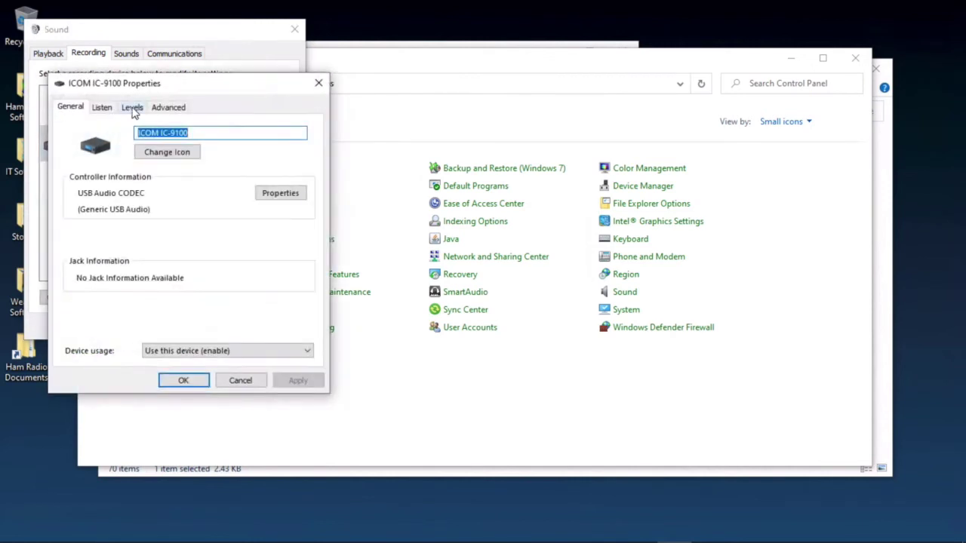
click(133, 110)
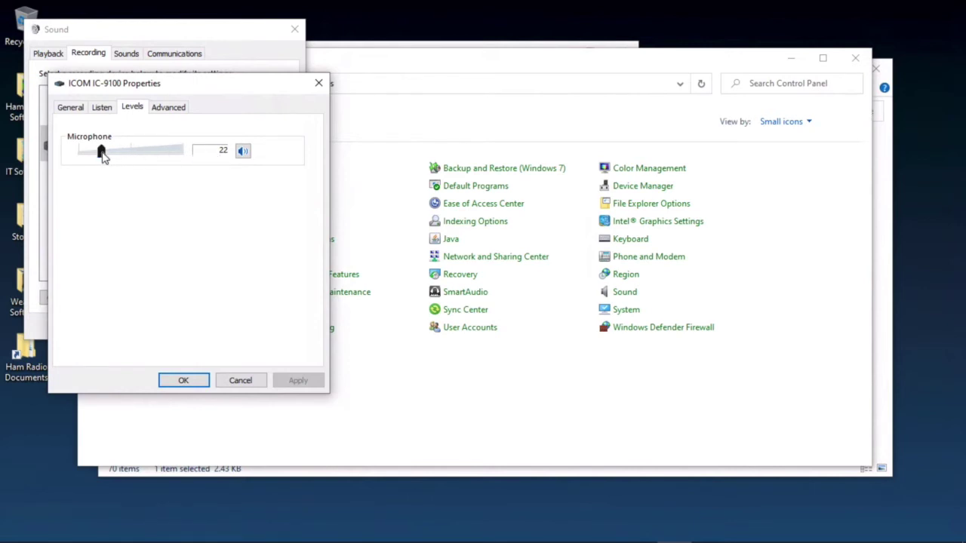
drag(102, 152, 142, 157)
right_click(211, 152)
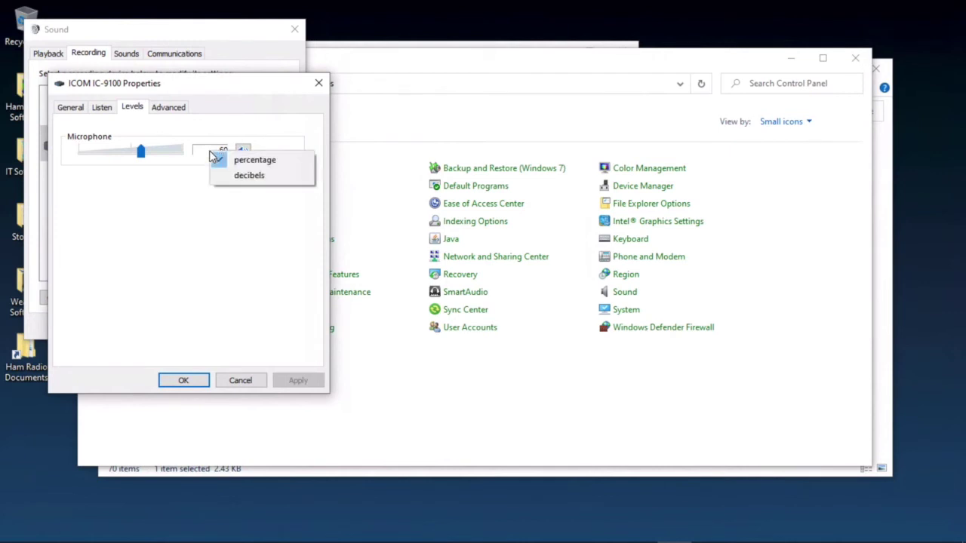
click(153, 208)
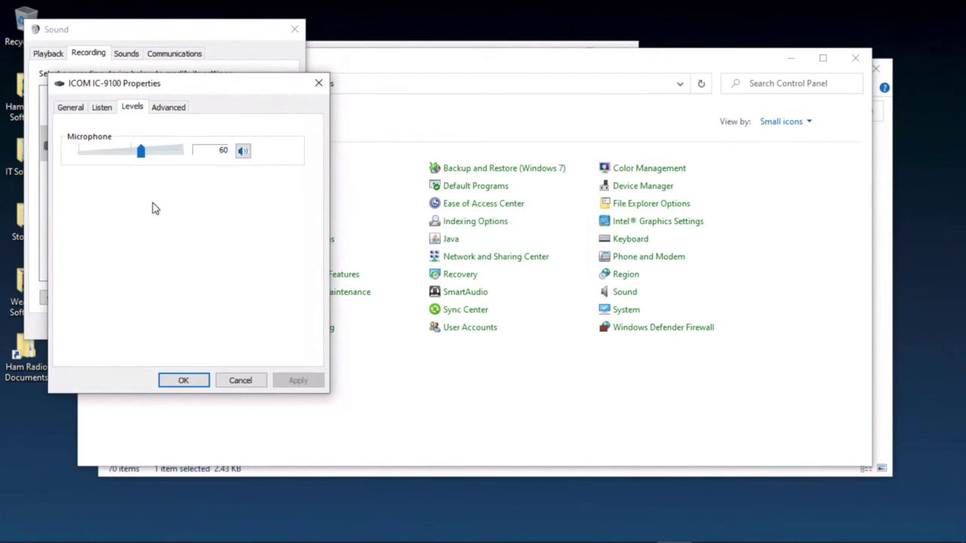
right_click(211, 153)
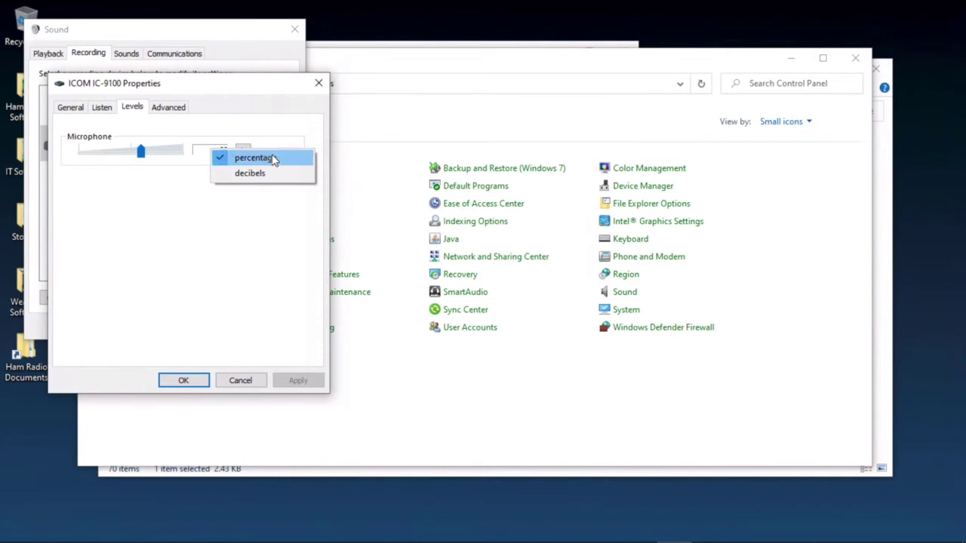
click(153, 189)
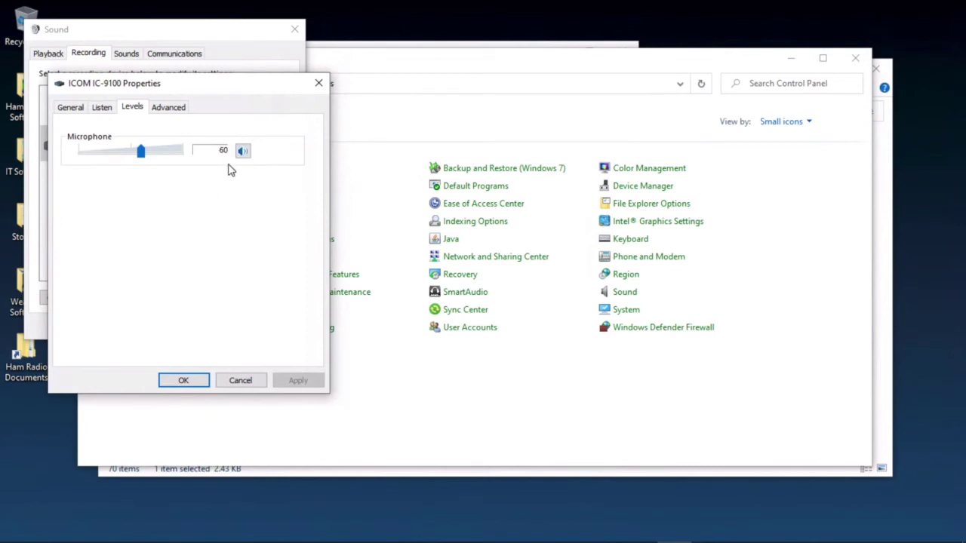
- Save the recording device and sound settings, and close Control Panel and the Ham Radio Software folder
click(183, 384)
click(160, 329)
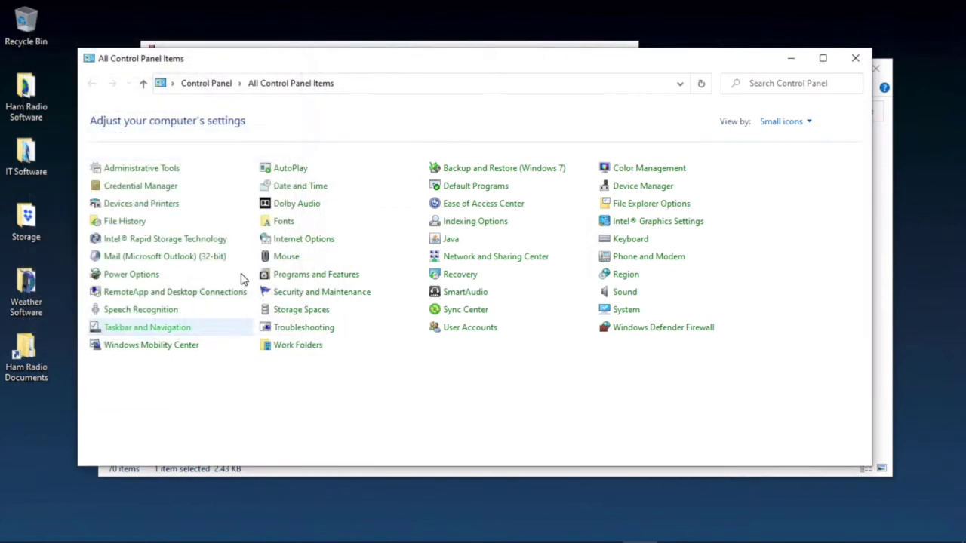
click(859, 58)
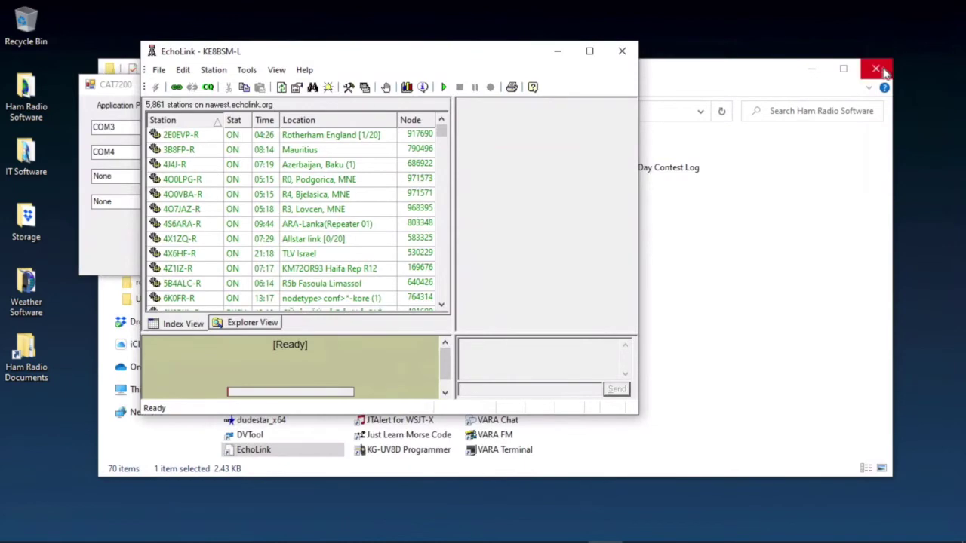
click(877, 69)
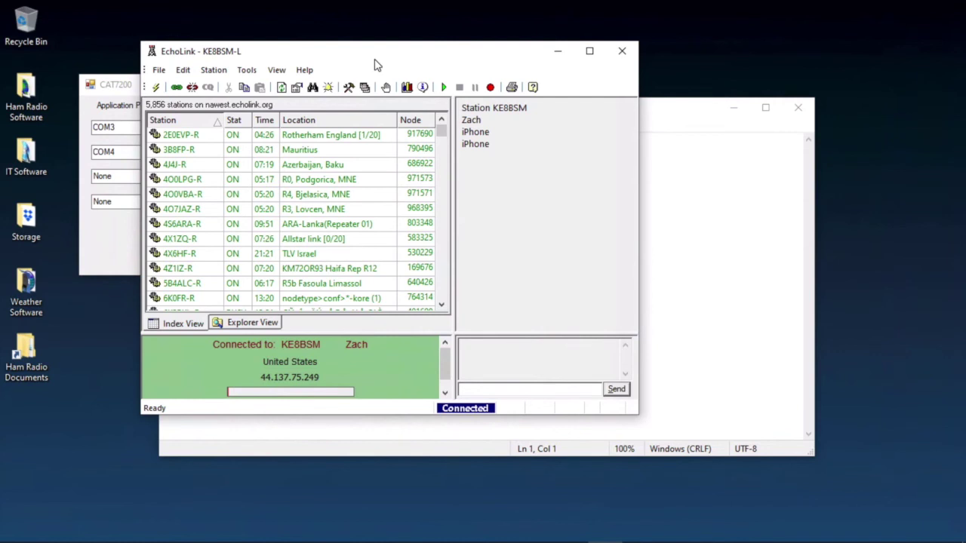
- Start and stop transmitting to the connected station three times in EchoLink to test keying and audio
key(space)
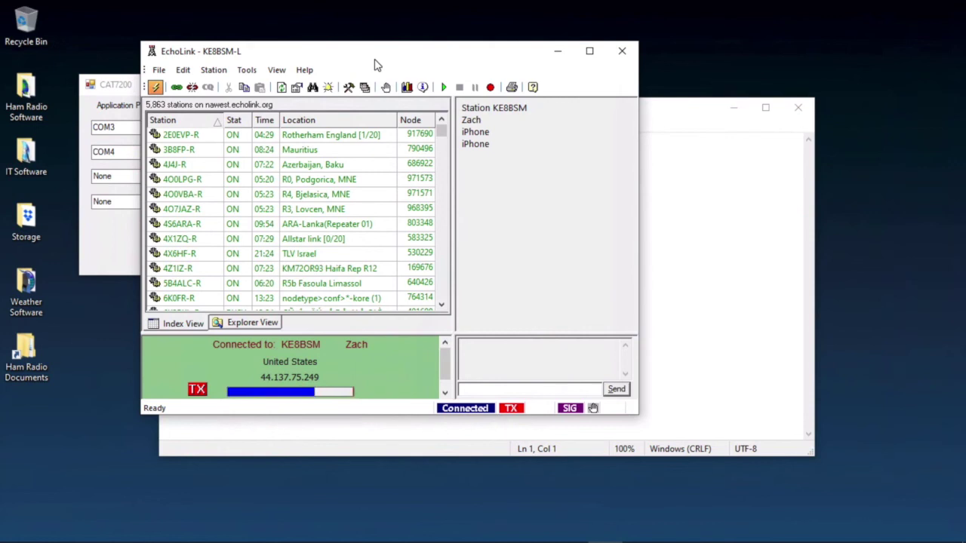
key(space)
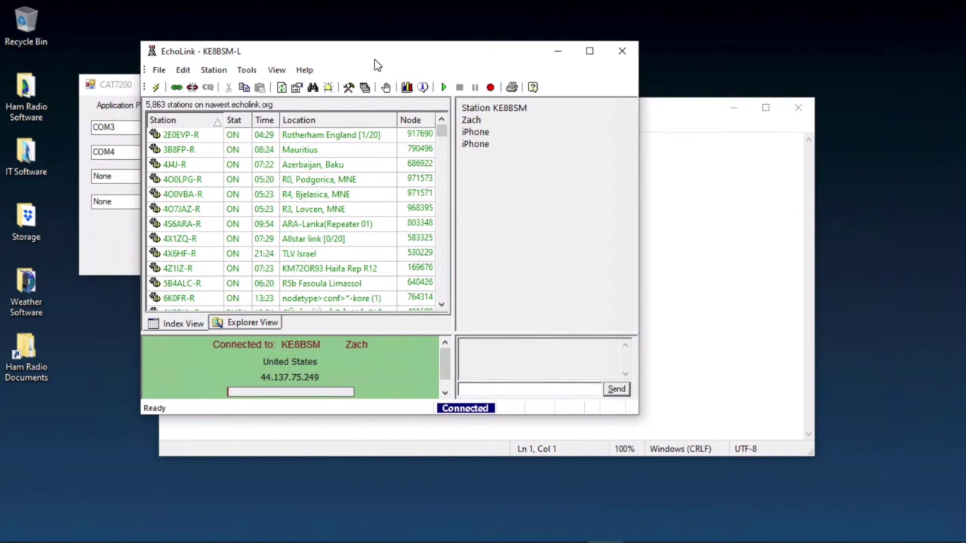
key(space)
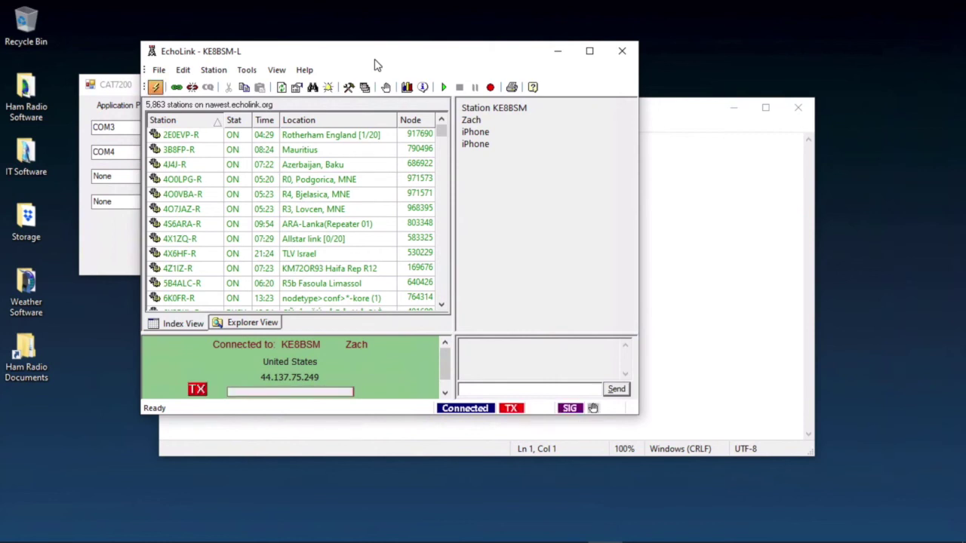
key(space)
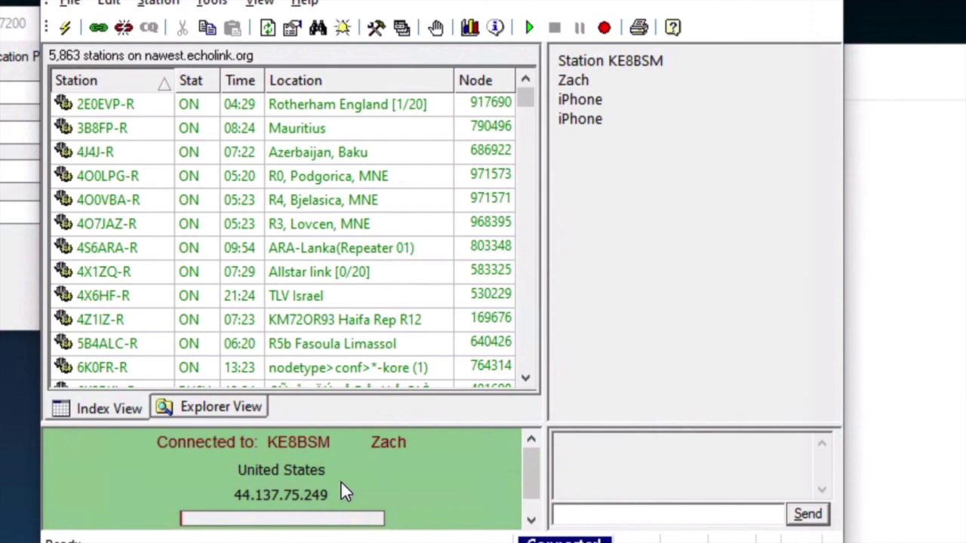
key(space)
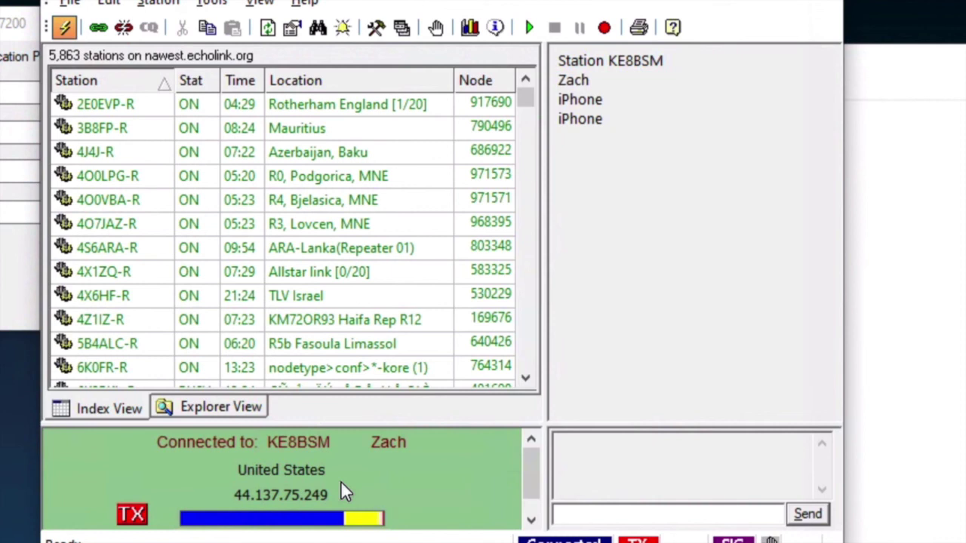
key(space)
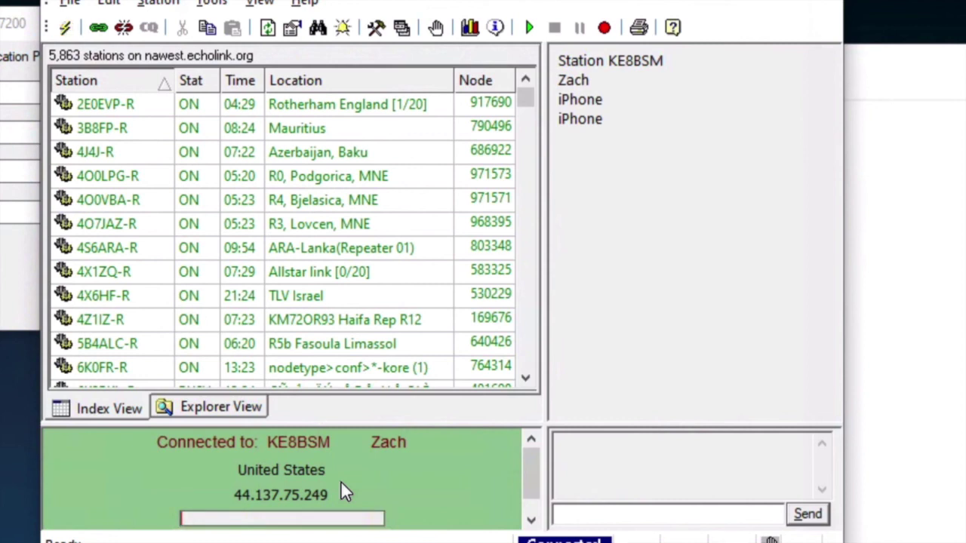